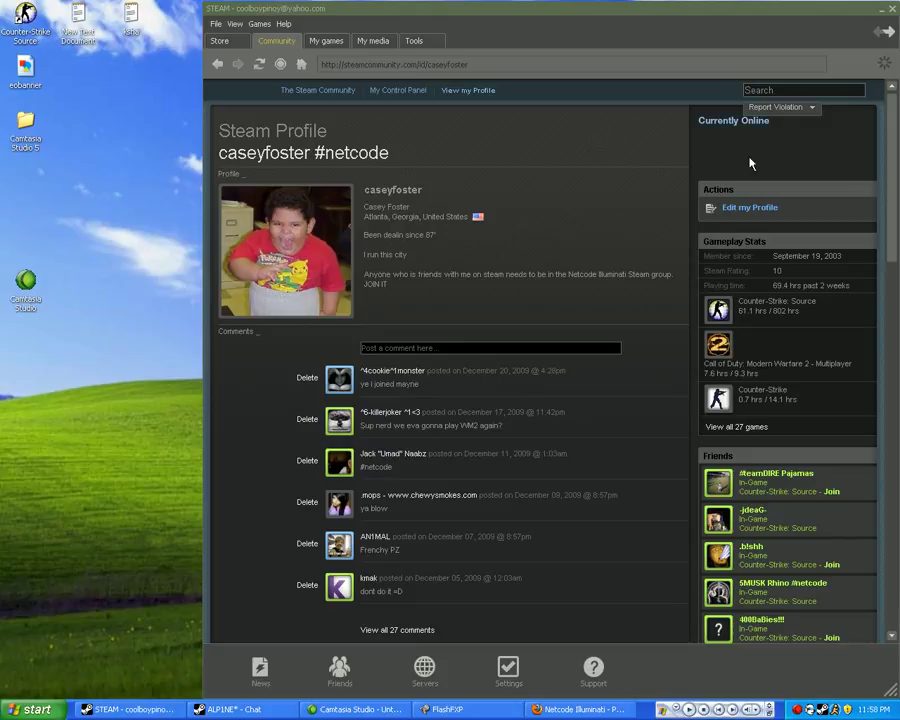
mouse_move(890, 195)
left_mouse_down()
mouse_move(894, 251)
mouse_move(886, 195)
left_mouse_up()
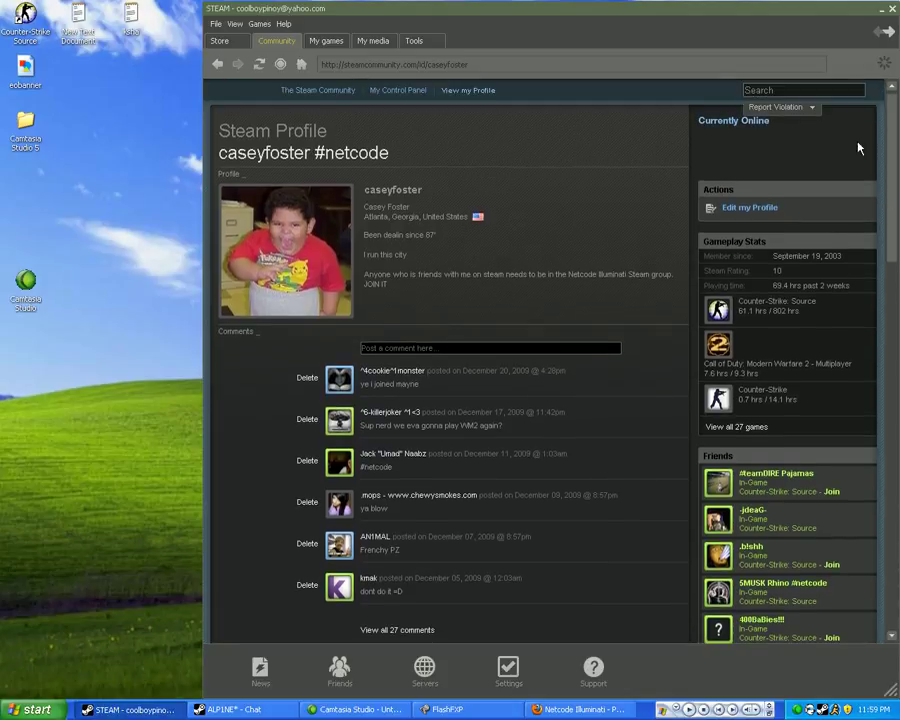
scroll(640, 180, "down", 3)
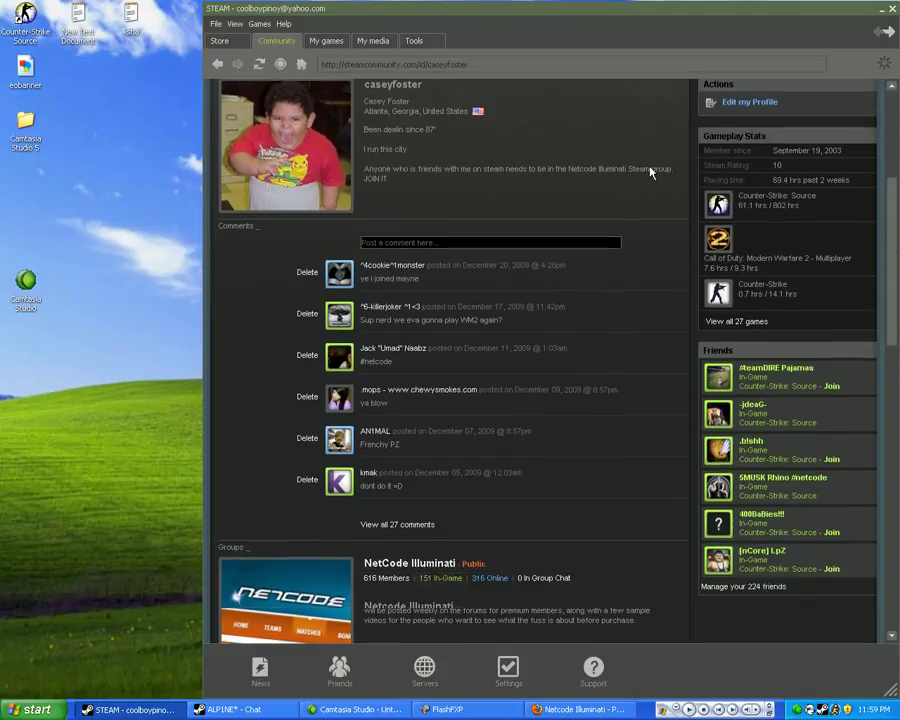
scroll(660, 182, "up", 3)
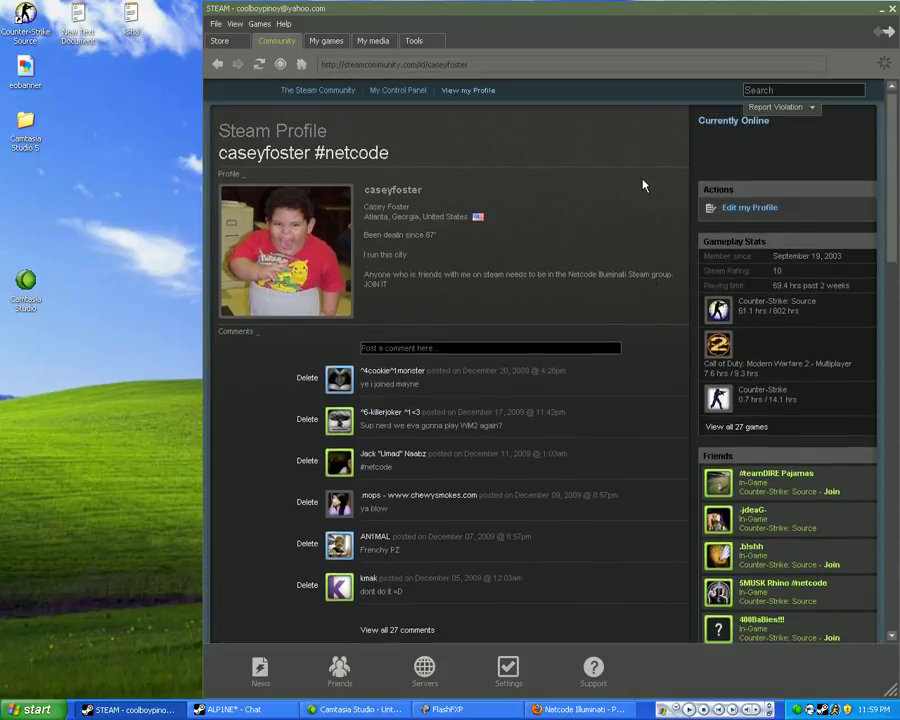
scroll(710, 420, "down", 5)
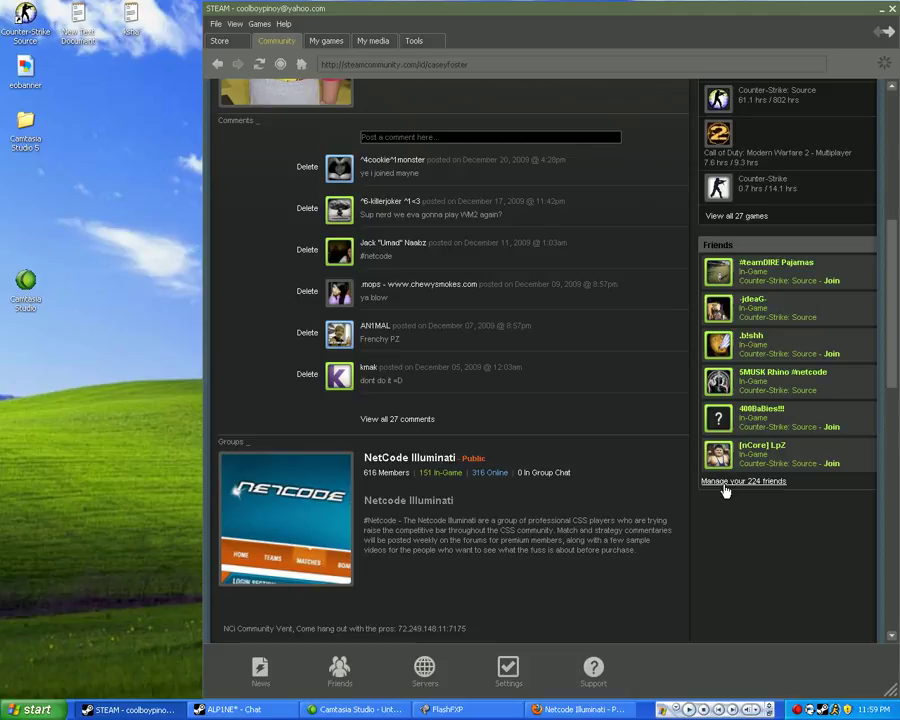
Select all friends, invite them to NetCode Illuminati, and acknowledge the 35-friends-invited alert.
left_click(725, 484)
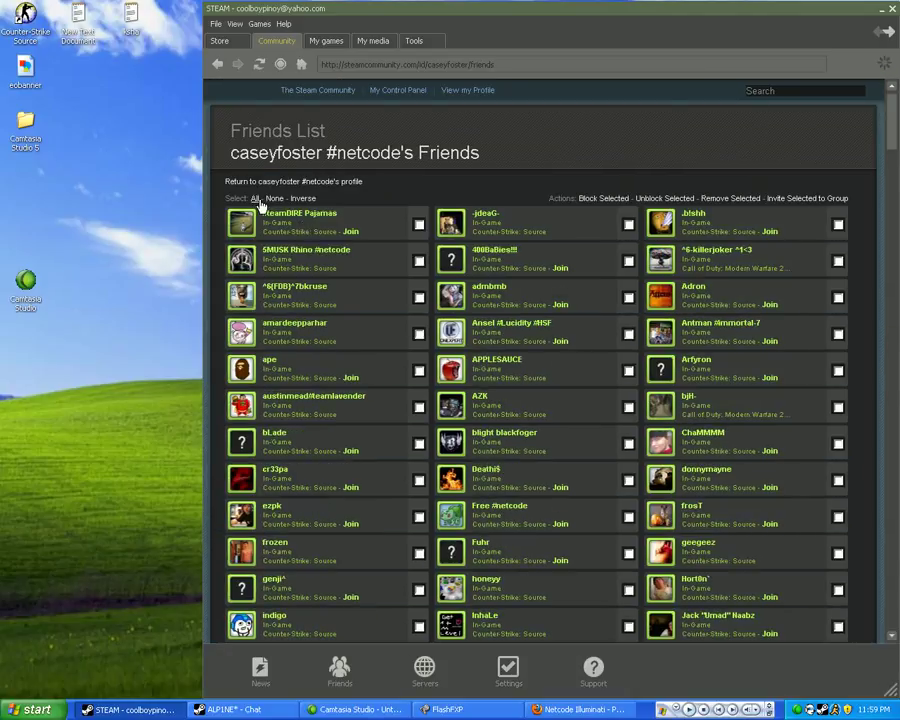
left_click(254, 198)
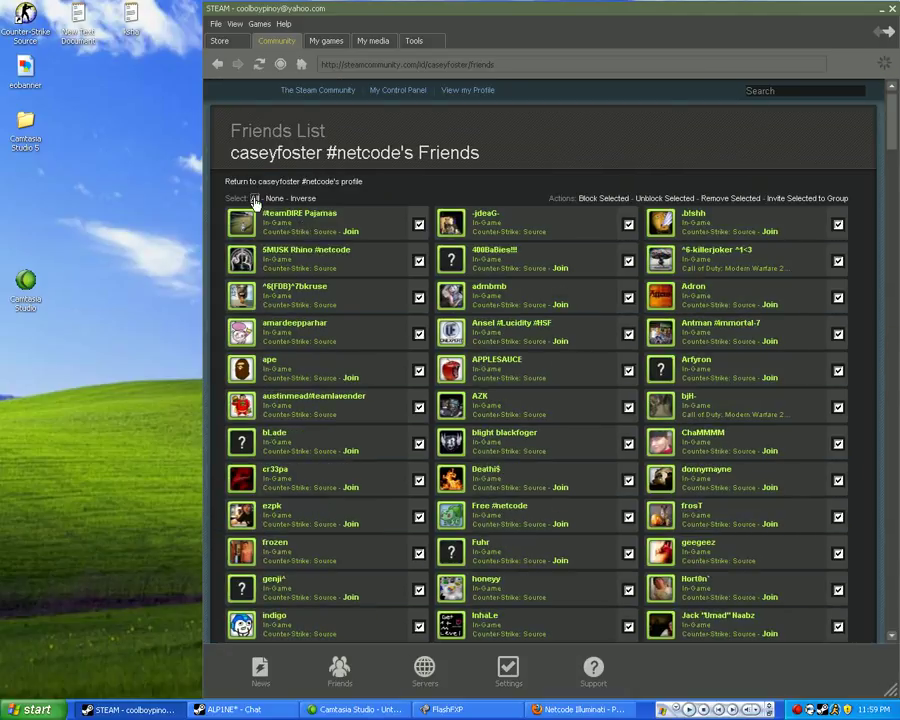
left_click(827, 205)
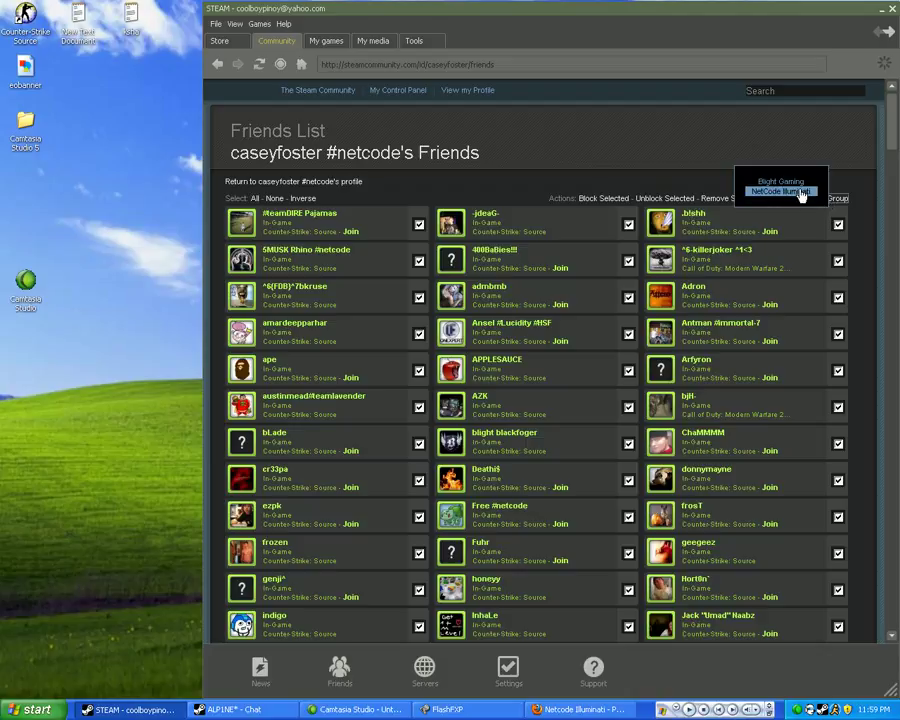
left_click(800, 192)
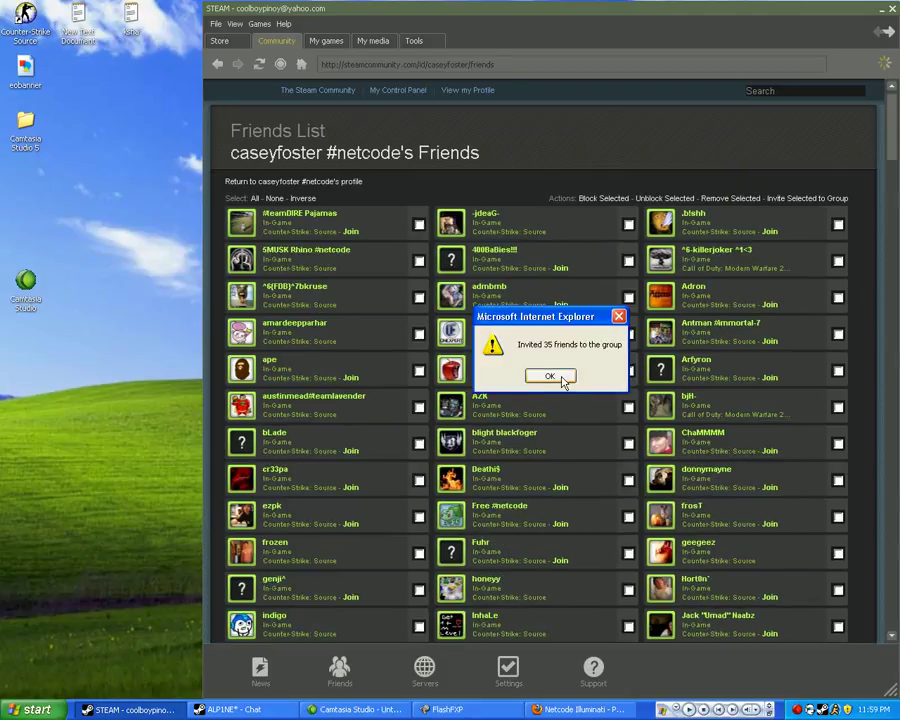
left_click(549, 376)
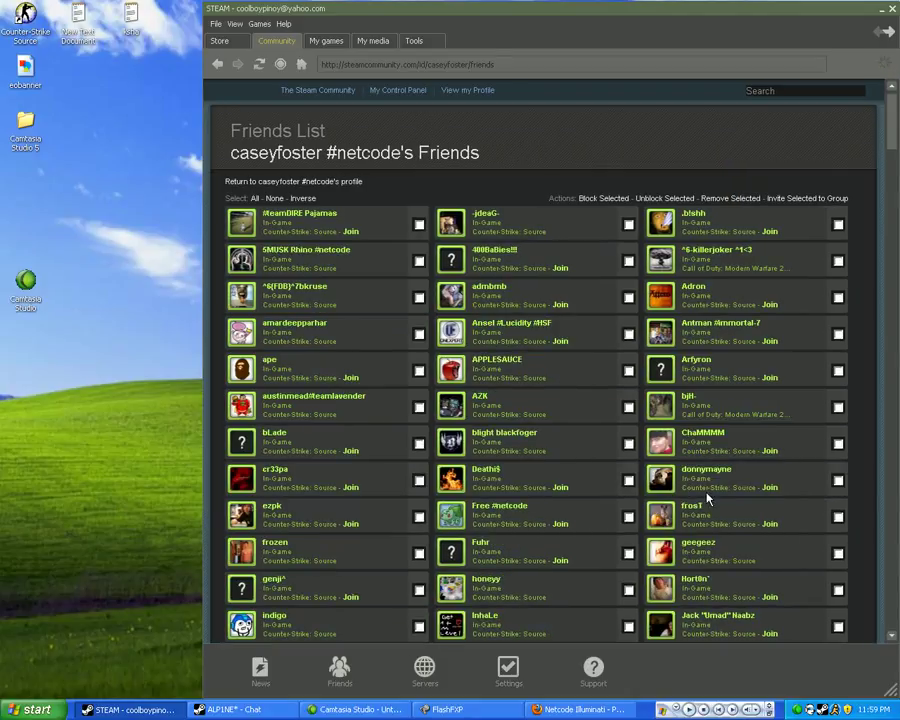
left_click(795, 712)
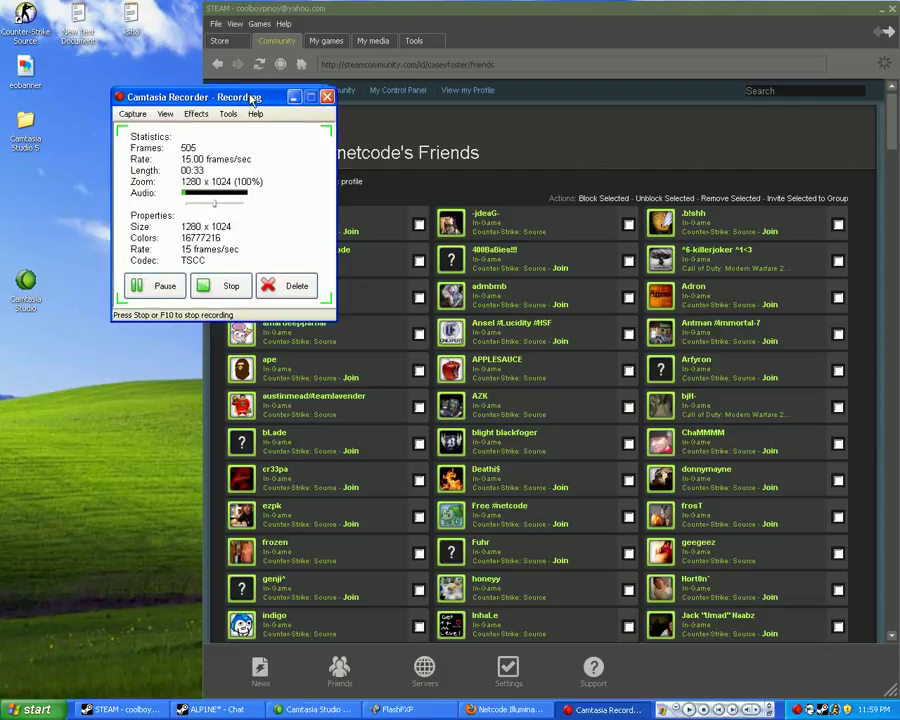
mouse_move(234, 92)
left_mouse_down()
mouse_move(438, 186)
mouse_move(508, 253)
left_mouse_up()
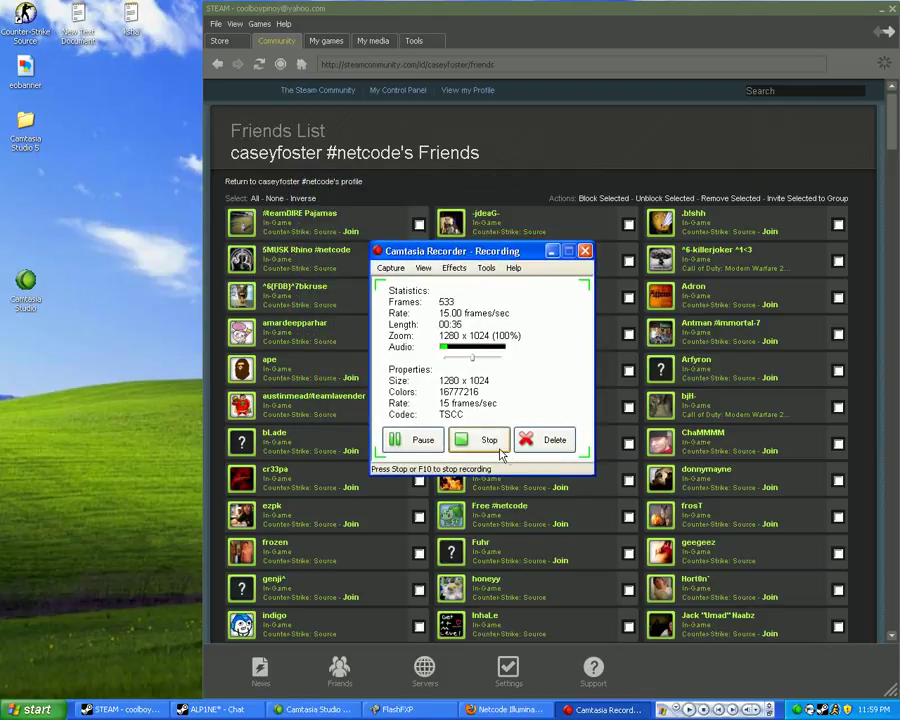